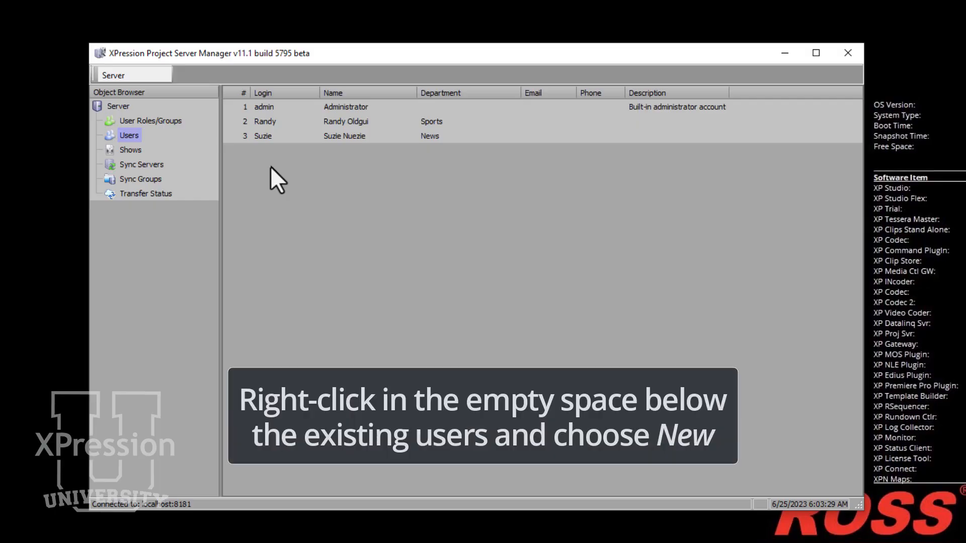
Create a new user account, entering the user's login, password, password verification and full name, and confirm
{"action": "right_click", "coordinate": [306, 174]}
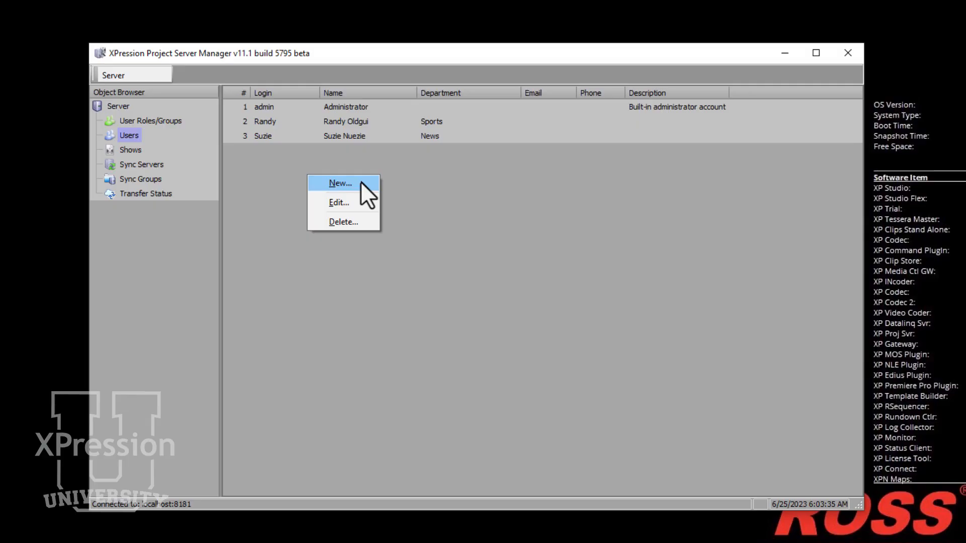
{"action": "left_click", "coordinate": [360, 183]}
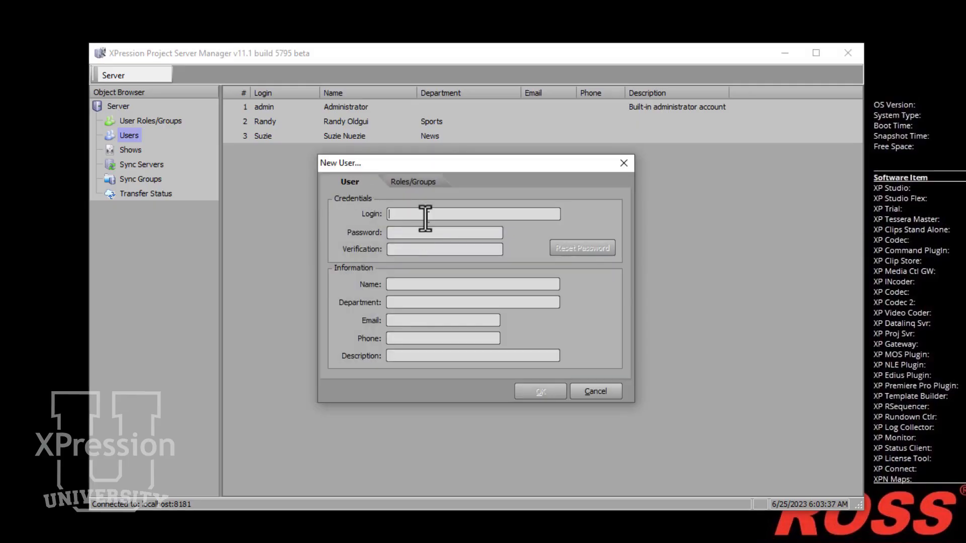
{"action": "type", "text": "patrick"}
{"action": "key", "text": "Tab"}
{"action": "type", "text": "********"}
{"action": "key", "text": "Tab"}
{"action": "type", "text": "********"}
{"action": "key", "text": "Tab"}
{"action": "type", "text": "Patr"}
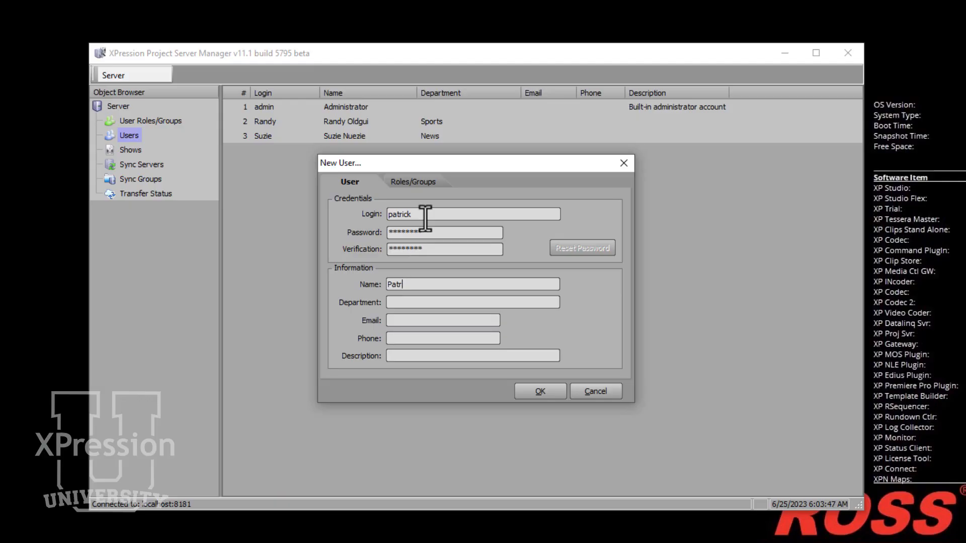
{"action": "type", "text": "ick"}
{"action": "left_click", "coordinate": [427, 186]}
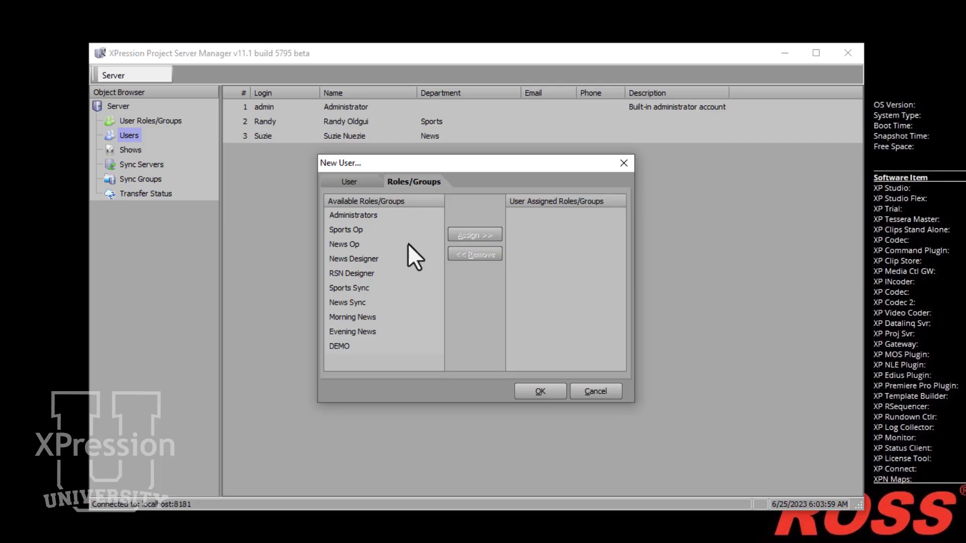
{"action": "left_click", "coordinate": [550, 394]}
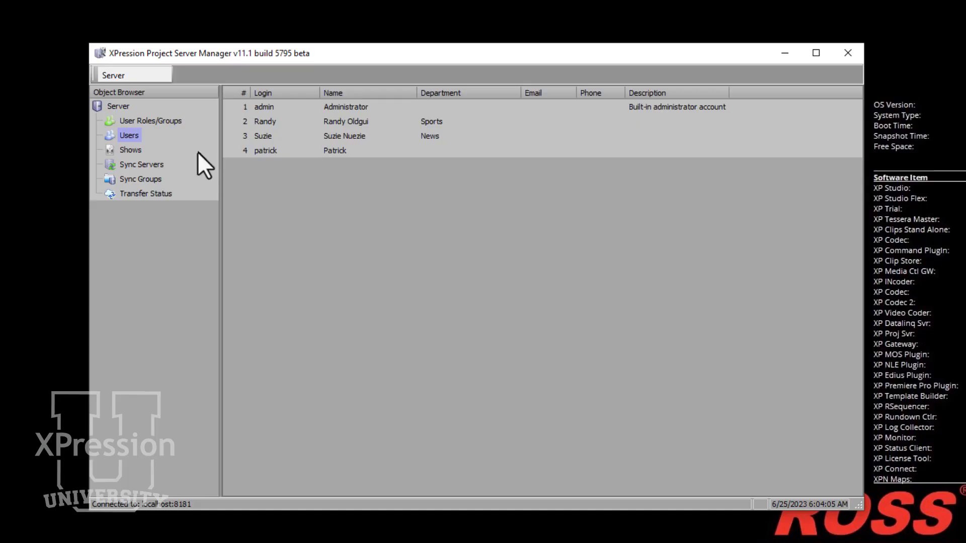
Create a user role named after the new user, with description TEST ACCOUNTS and only the Deploy Projects right
{"action": "left_click", "coordinate": [176, 125]}
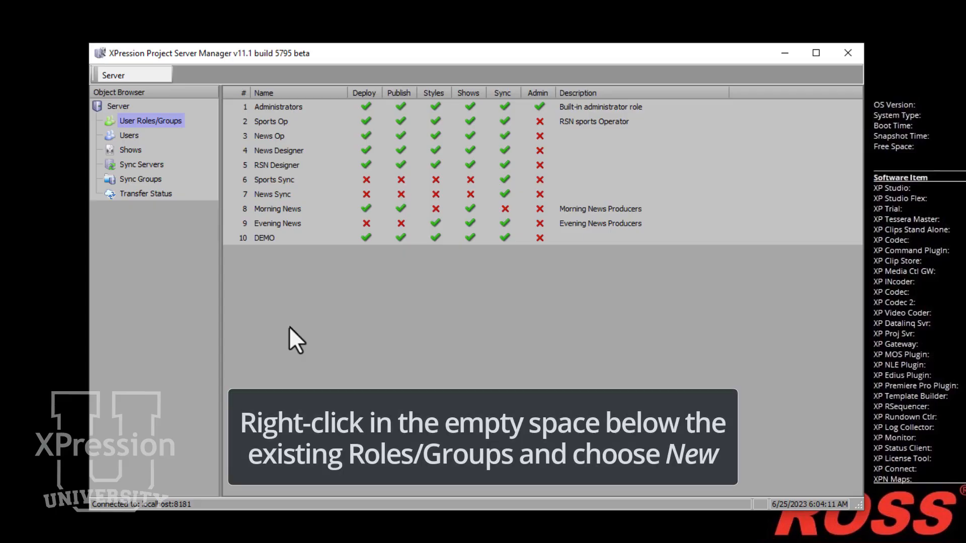
{"action": "right_click", "coordinate": [290, 327]}
{"action": "left_click", "coordinate": [303, 334]}
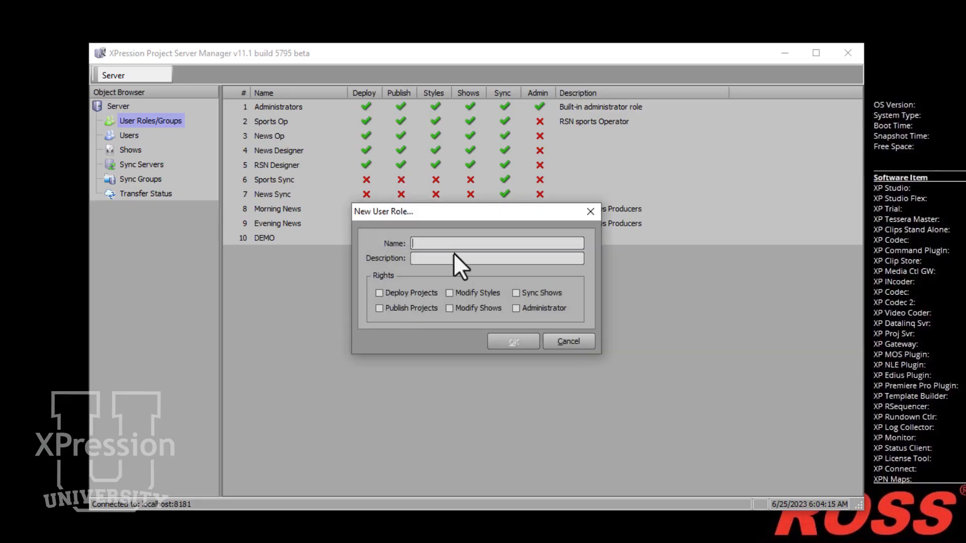
{"action": "type", "text": "PATRICK"}
{"action": "left_click", "coordinate": [441, 259]}
{"action": "type", "text": "TEST ACCOUNTS"}
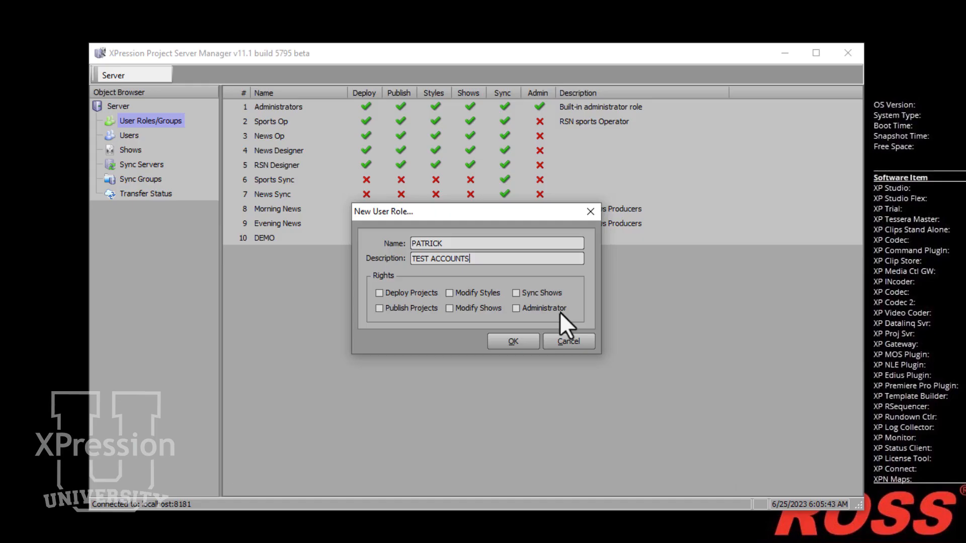
{"action": "left_click", "coordinate": [409, 294]}
{"action": "left_click", "coordinate": [513, 341]}
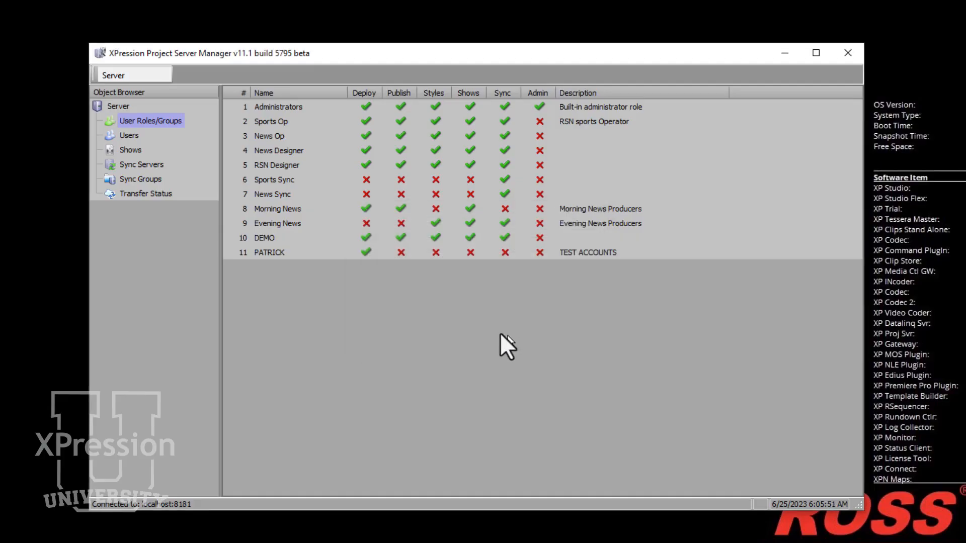
Edit the new user account and assign it the newly created role
{"action": "left_click", "coordinate": [130, 135]}
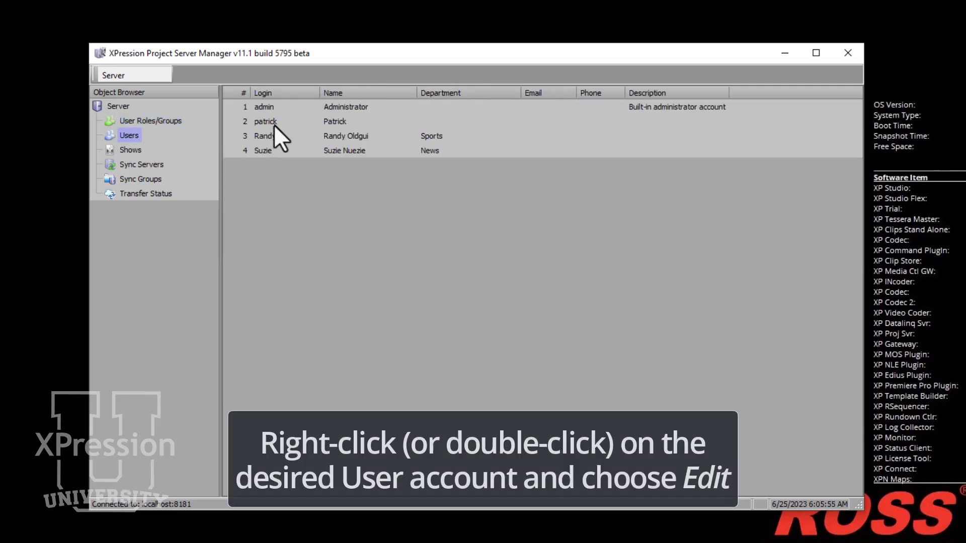
{"action": "right_click", "coordinate": [274, 123]}
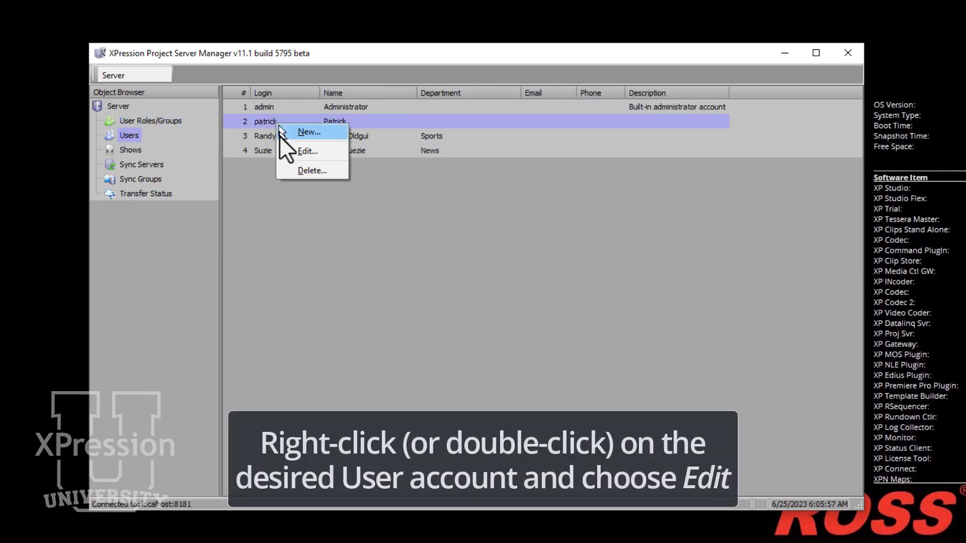
{"action": "left_click", "coordinate": [296, 153]}
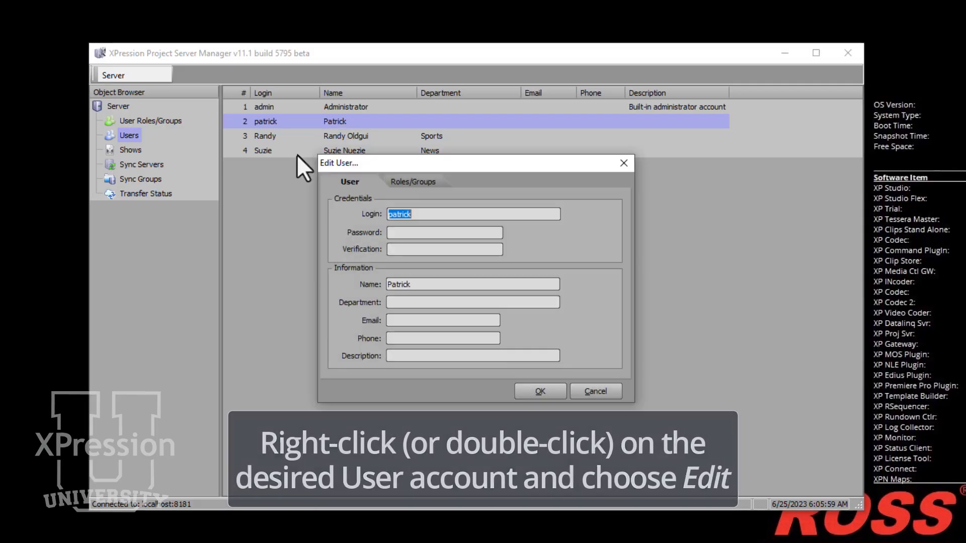
{"action": "left_click", "coordinate": [397, 183]}
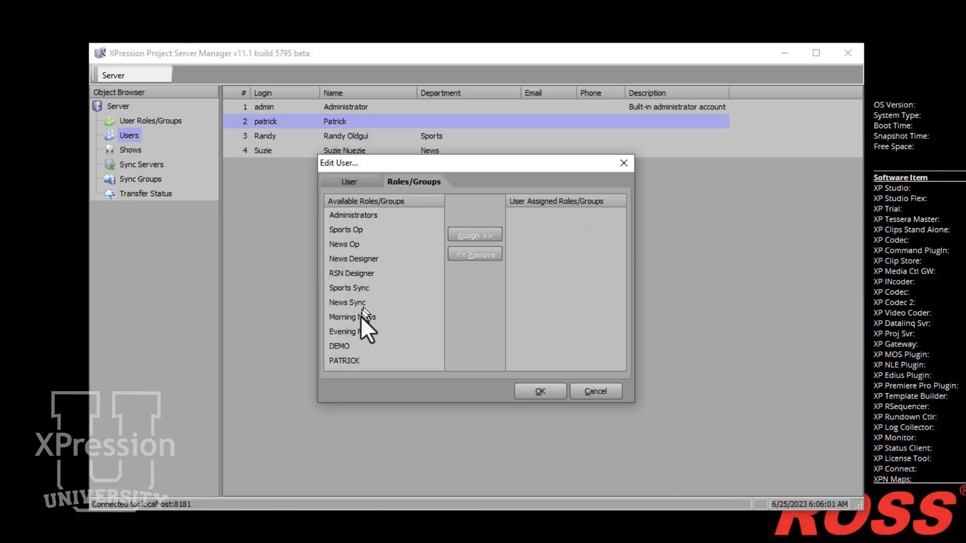
{"action": "left_click", "coordinate": [353, 360]}
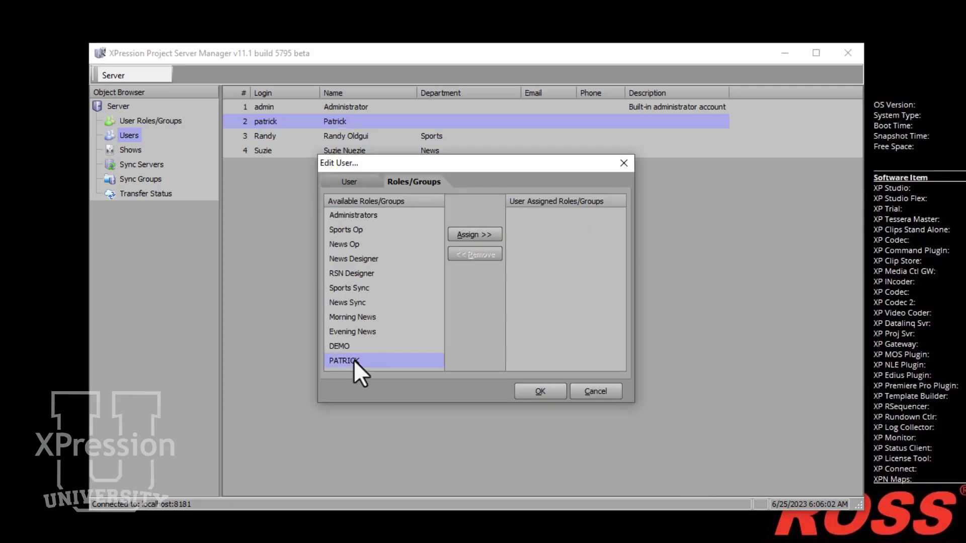
{"action": "left_click", "coordinate": [489, 234]}
{"action": "left_click", "coordinate": [539, 391]}
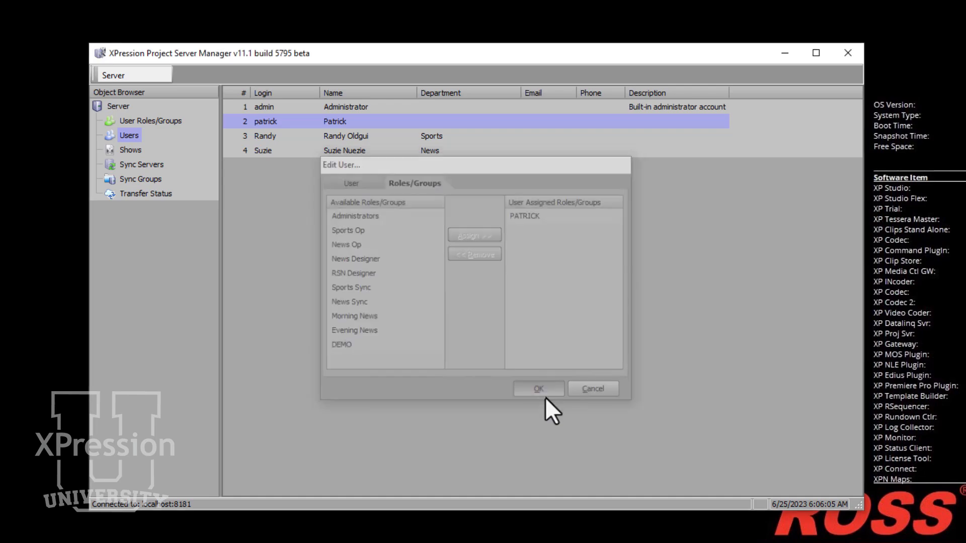
Add the new role as an authorized user group for the Ross News 2023 show
{"action": "left_click", "coordinate": [142, 147]}
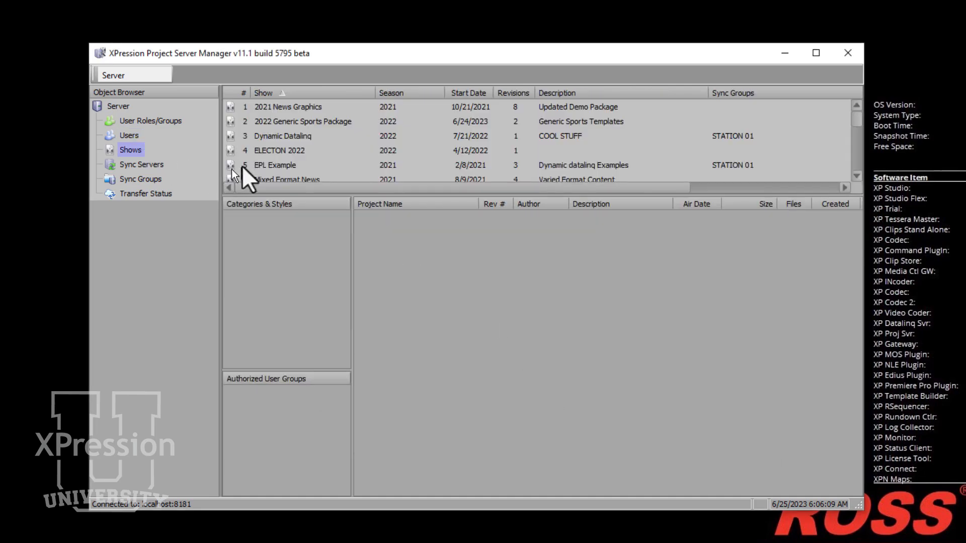
{"action": "left_click", "coordinate": [286, 148]}
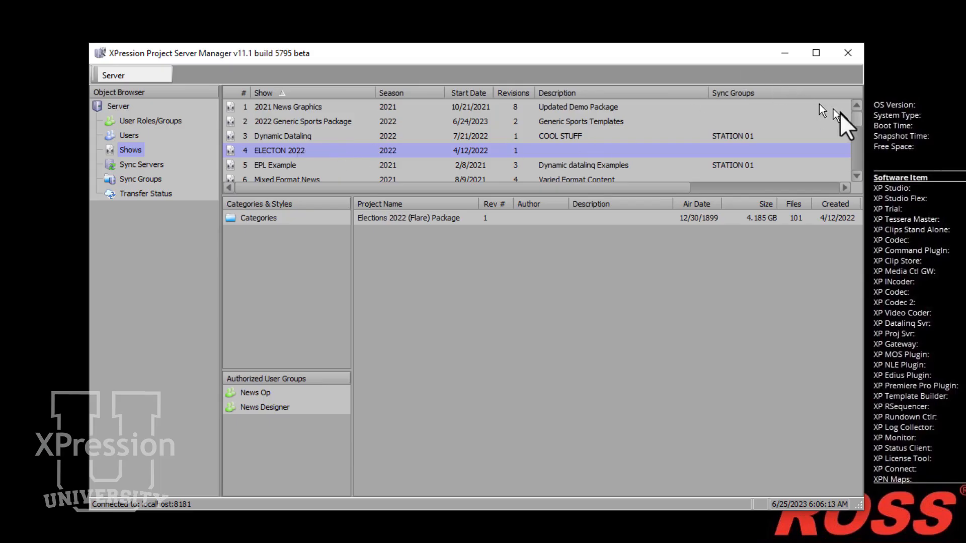
{"action": "left_click_drag", "start_coordinate": [852, 115], "coordinate": [852, 147]}
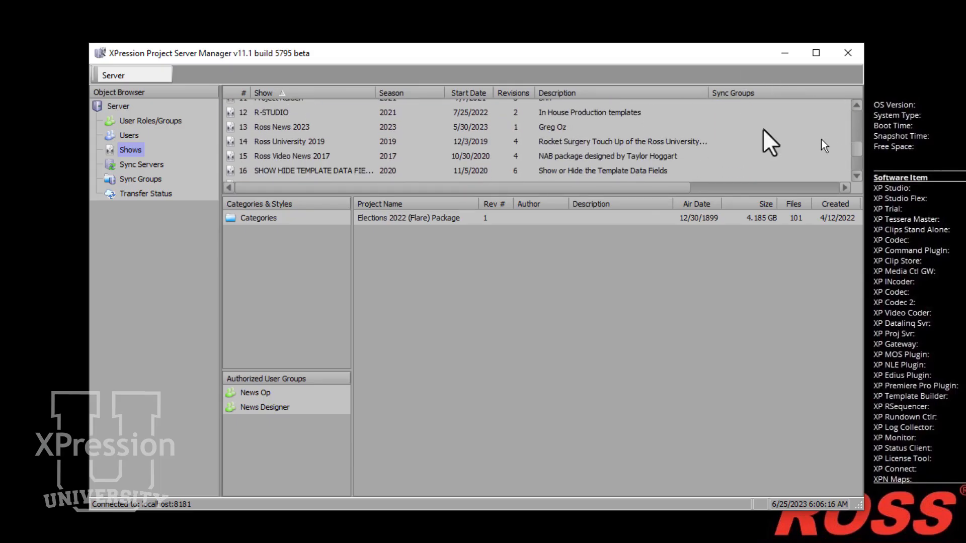
{"action": "left_click", "coordinate": [291, 130]}
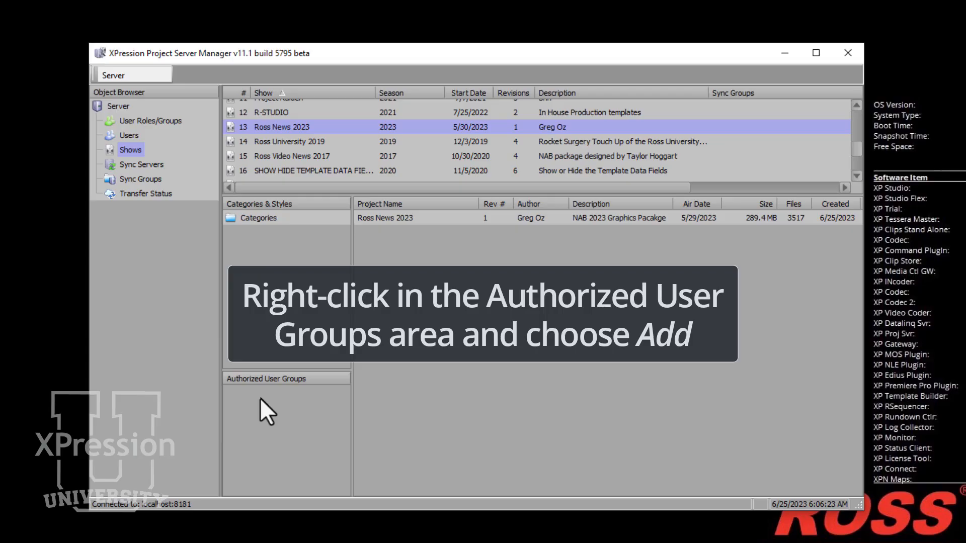
{"action": "right_click", "coordinate": [279, 404]}
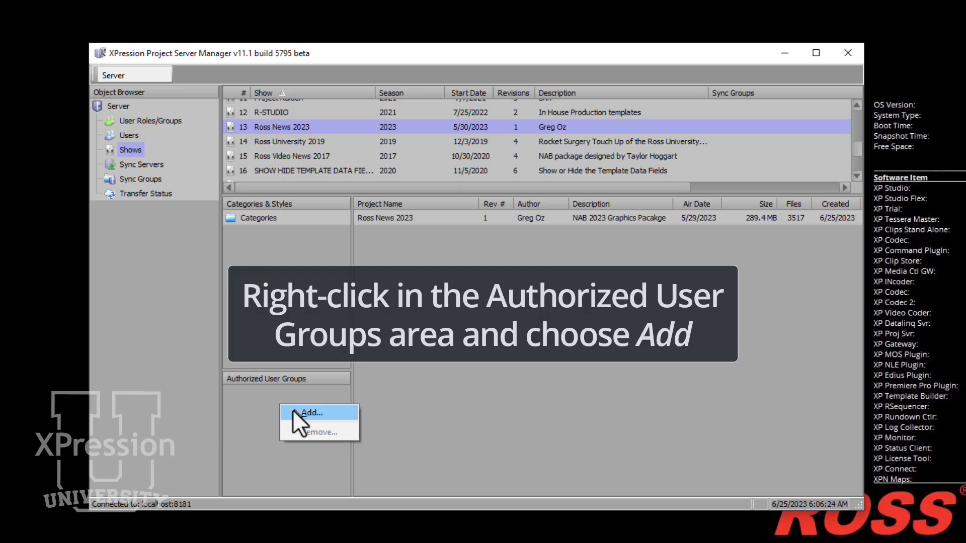
{"action": "left_click", "coordinate": [326, 415]}
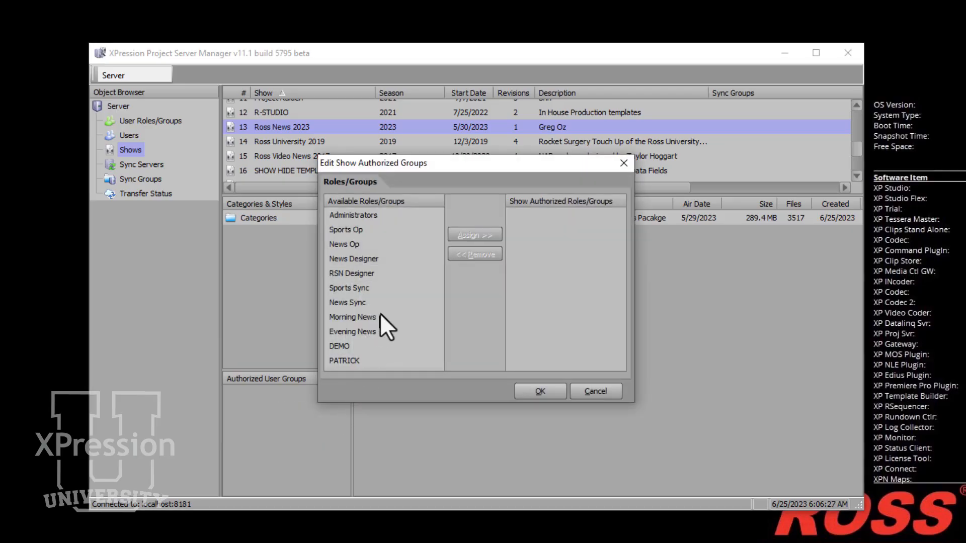
{"action": "left_click", "coordinate": [352, 360]}
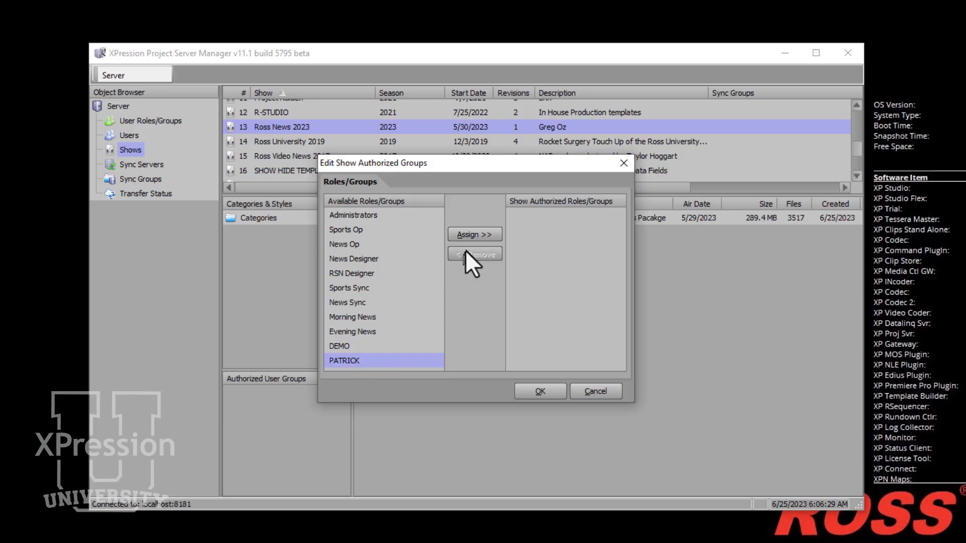
{"action": "left_click", "coordinate": [474, 239]}
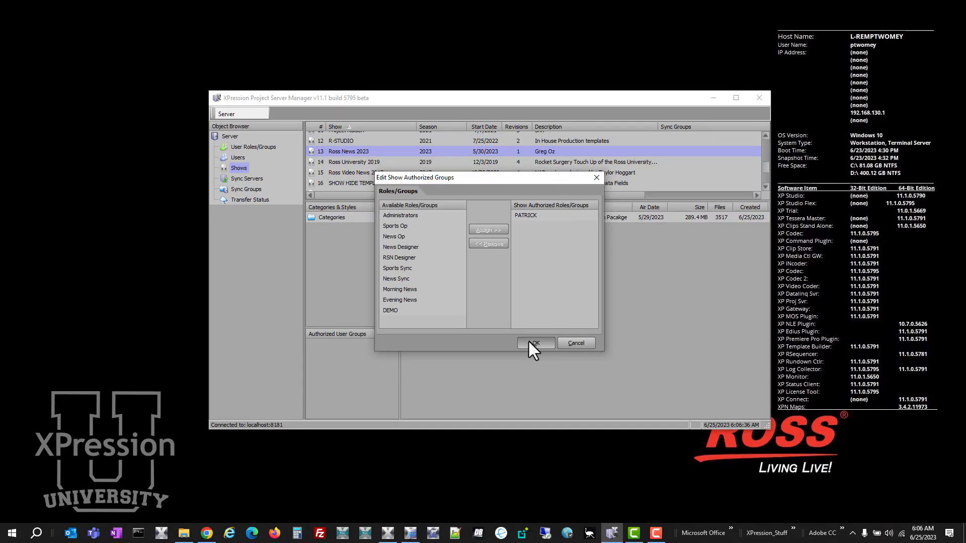
{"action": "left_click", "coordinate": [533, 343]}
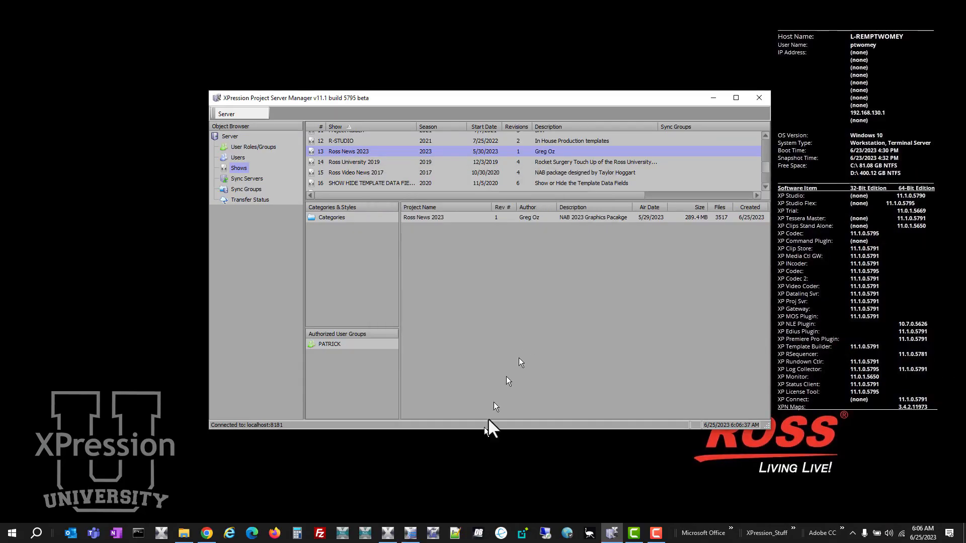
Switch to XPression Studio Flex and start deploying a project from the project server
{"action": "left_click", "coordinate": [396, 537]}
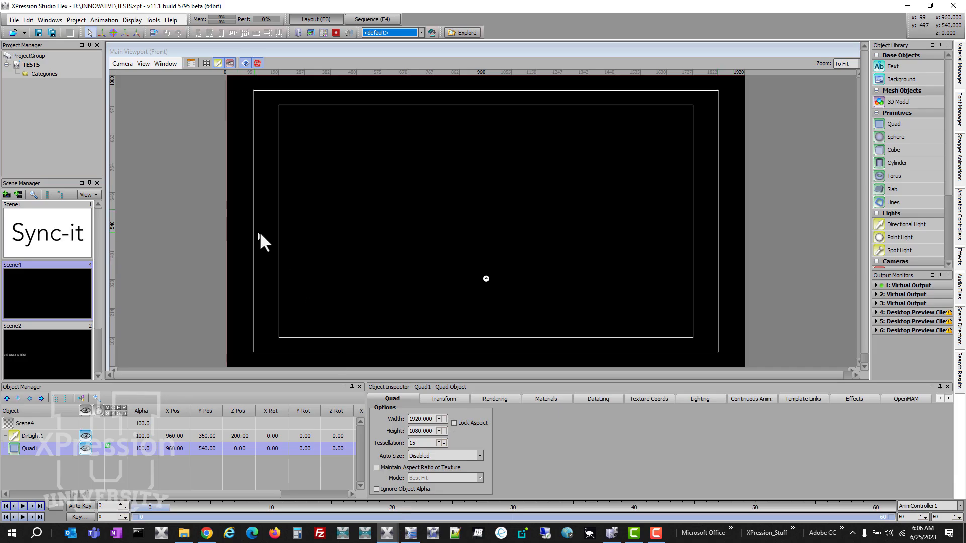
{"action": "left_click", "coordinate": [13, 20]}
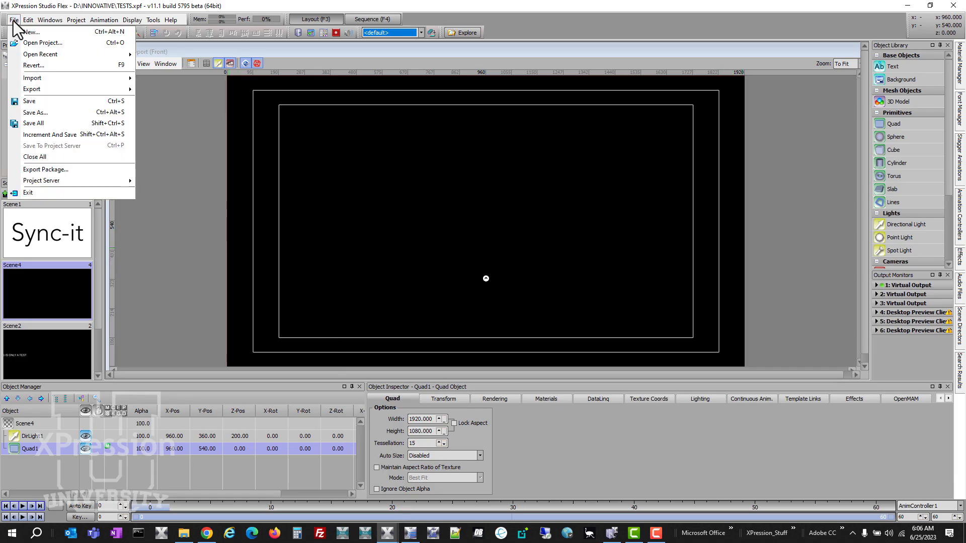
{"action": "mouse_move", "coordinate": [24, 54]}
{"action": "mouse_move", "coordinate": [61, 180]}
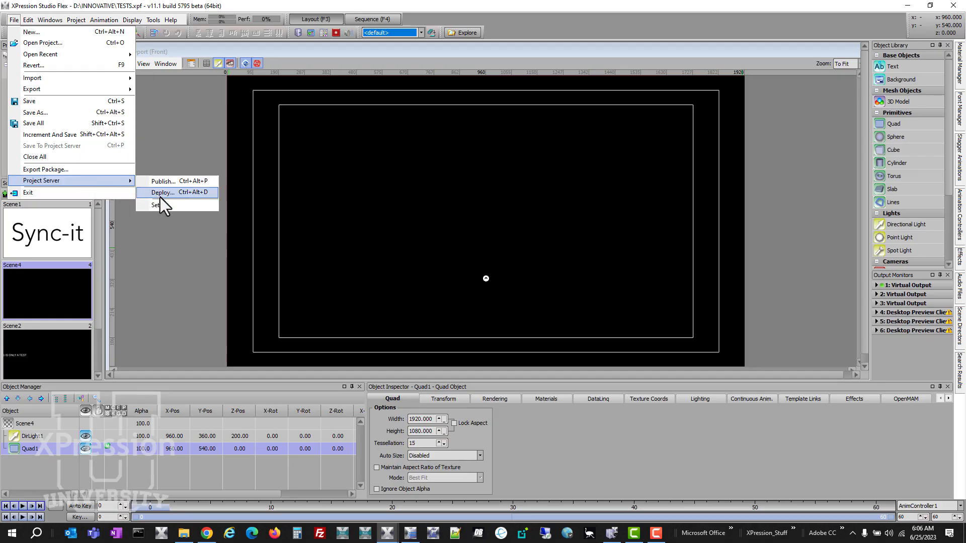
{"action": "left_click", "coordinate": [160, 195]}
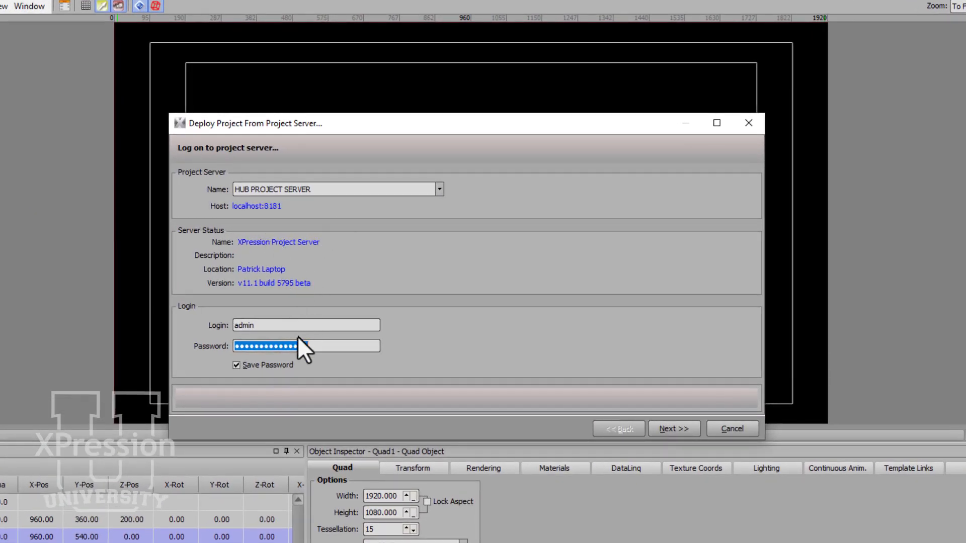
Log on to the project server with the new user's login and account password
{"action": "key", "text": "shift+Tab"}
{"action": "type", "text": "patrick"}
{"action": "key", "text": "Tab"}
{"action": "type", "text": "••••••••"}
{"action": "left_click", "coordinate": [684, 435]}
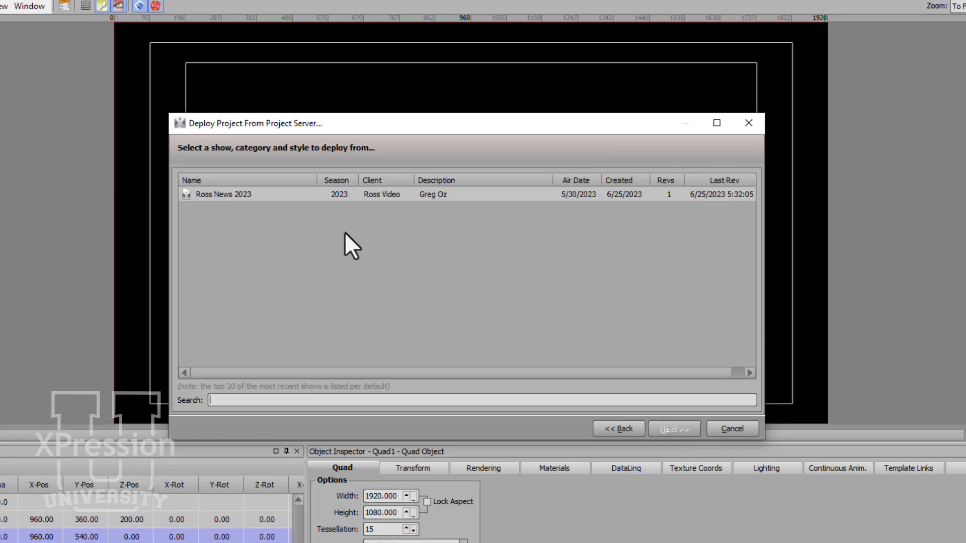
Choose the Ross News 2023 show and its revision 1 for deployment
{"action": "left_click", "coordinate": [272, 198]}
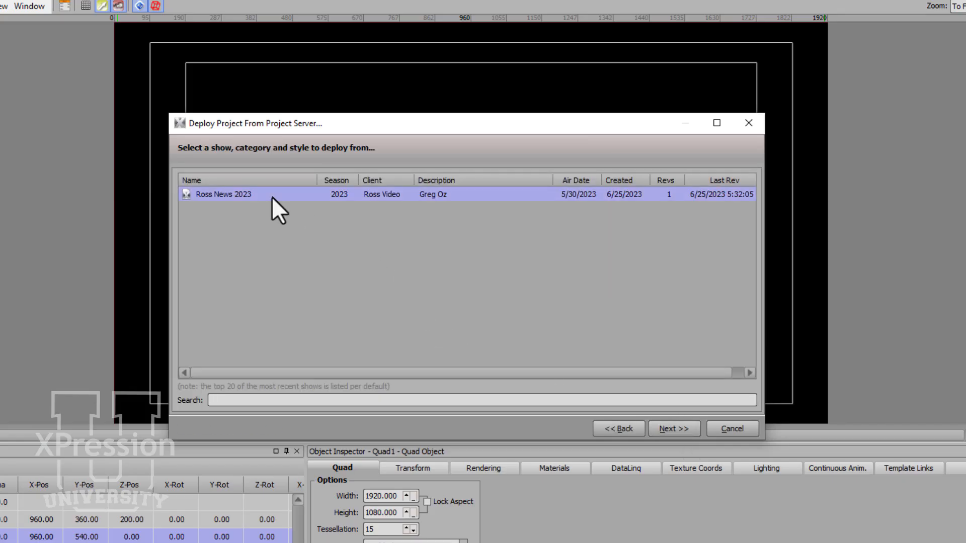
{"action": "left_click", "coordinate": [687, 427]}
{"action": "left_click", "coordinate": [459, 244]}
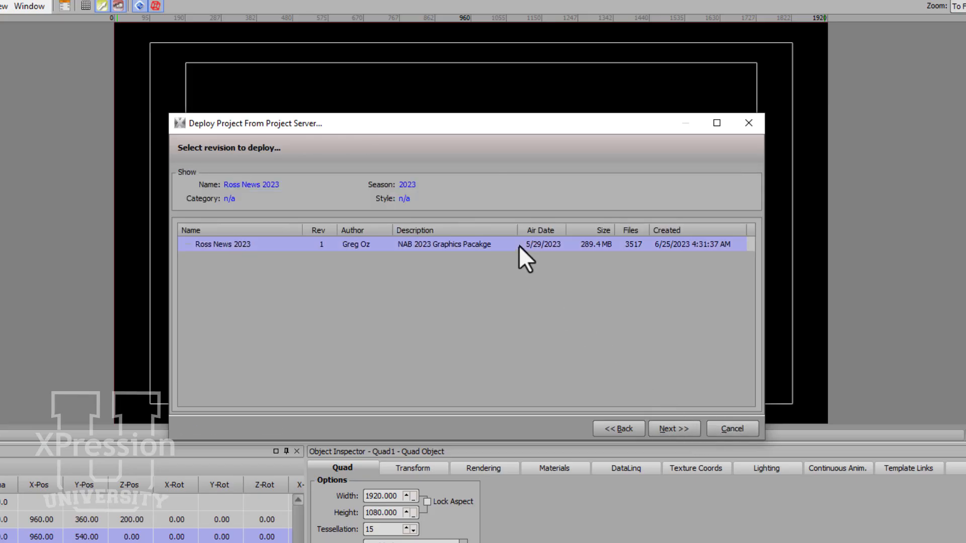
{"action": "left_click", "coordinate": [672, 428]}
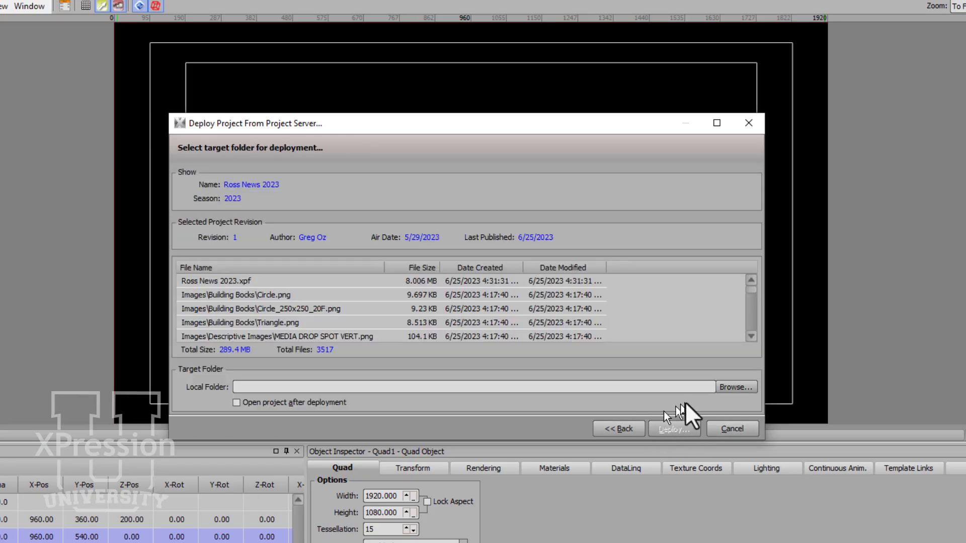
Set the deployment target folder to the Project Server Deploy folder on the DATA (D:) drive
{"action": "left_click", "coordinate": [733, 387]}
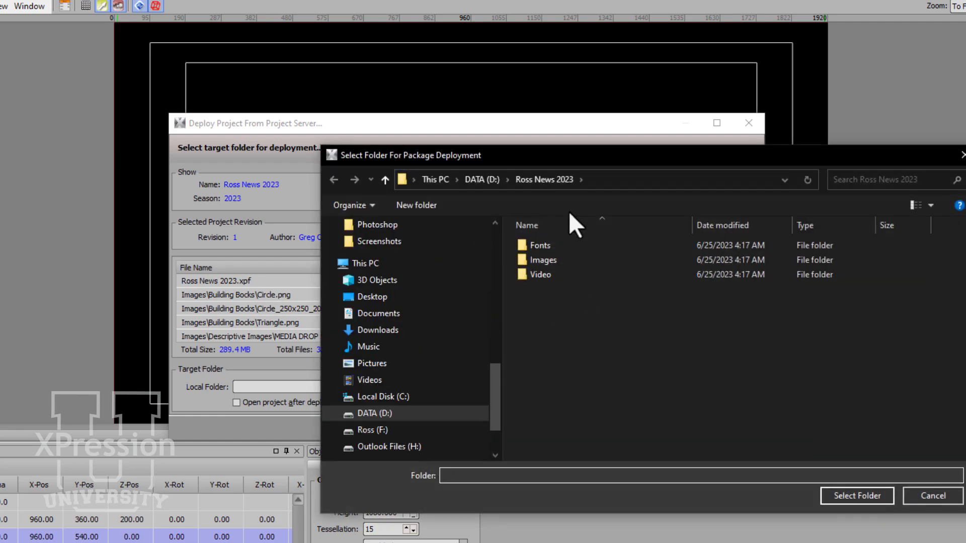
{"action": "left_click", "coordinate": [475, 180]}
{"action": "left_click", "coordinate": [556, 279]}
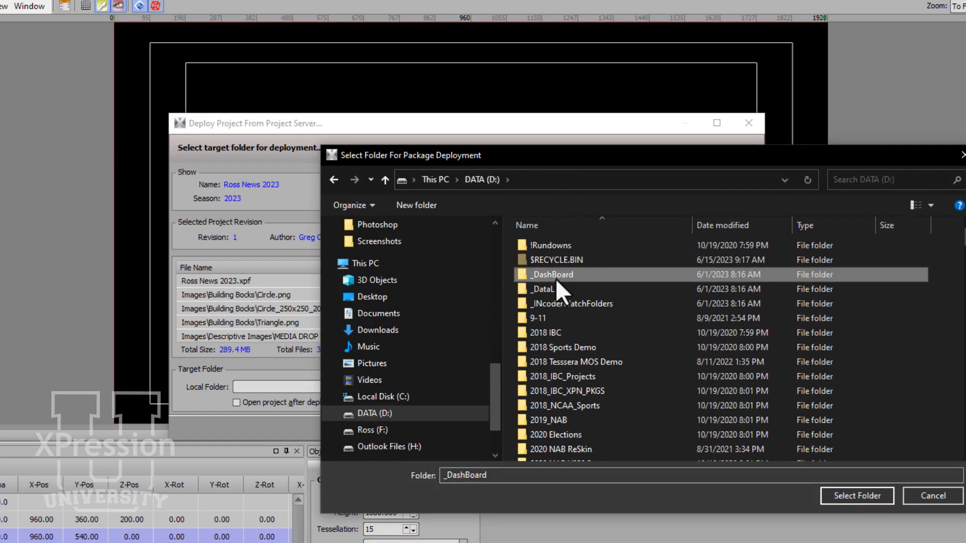
{"action": "scroll", "coordinate": [573, 304], "scroll_direction": "down", "scroll_amount": 10}
{"action": "left_click", "coordinate": [573, 303]}
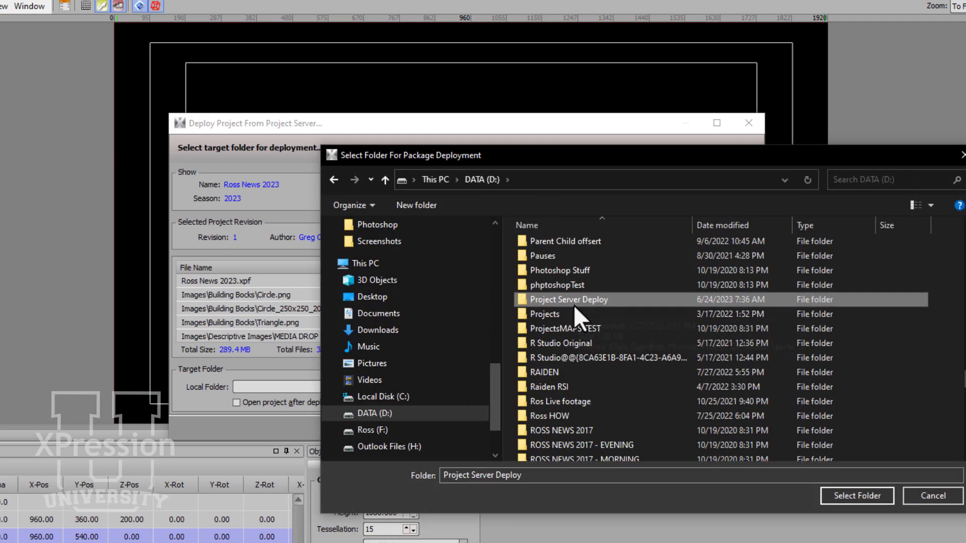
{"action": "double_click", "coordinate": [574, 302]}
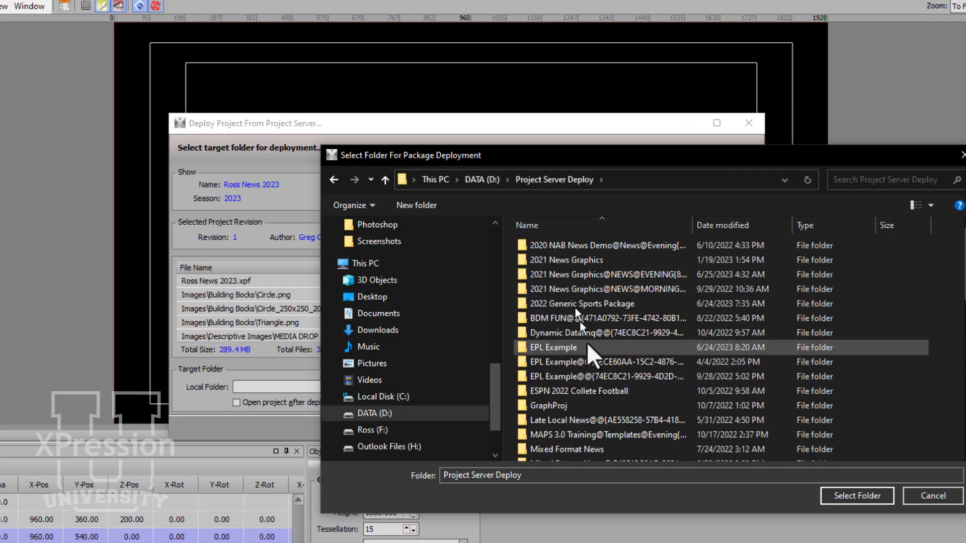
{"action": "left_click", "coordinate": [855, 497]}
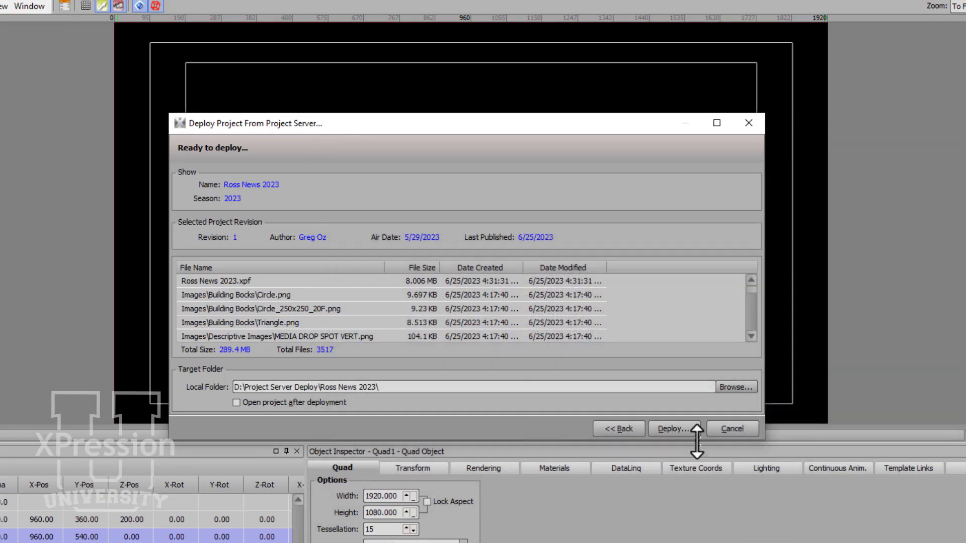
Deploy the project with Open project after deployment enabled, then close without saving changes to the TESTS project
{"action": "left_click", "coordinate": [343, 398]}
{"action": "left_click", "coordinate": [678, 433]}
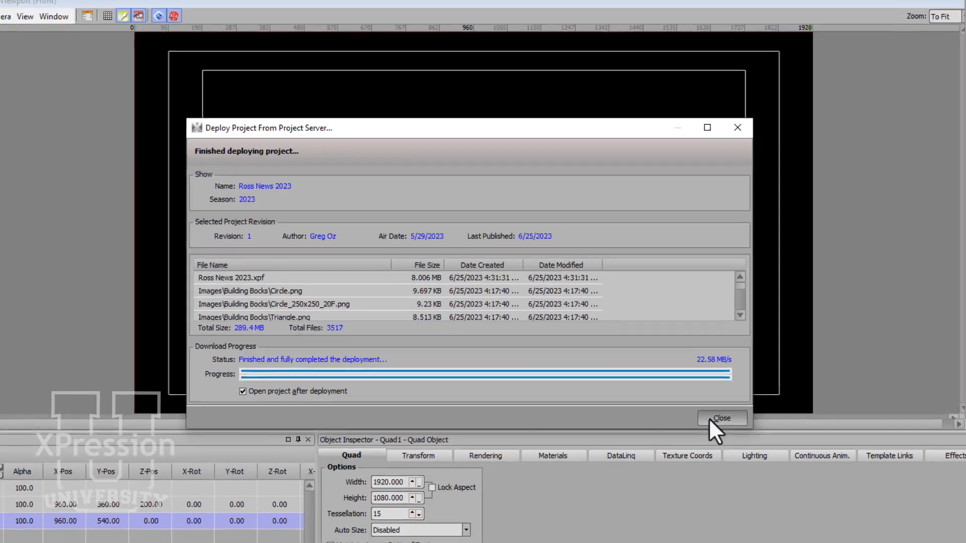
{"action": "left_click", "coordinate": [731, 428]}
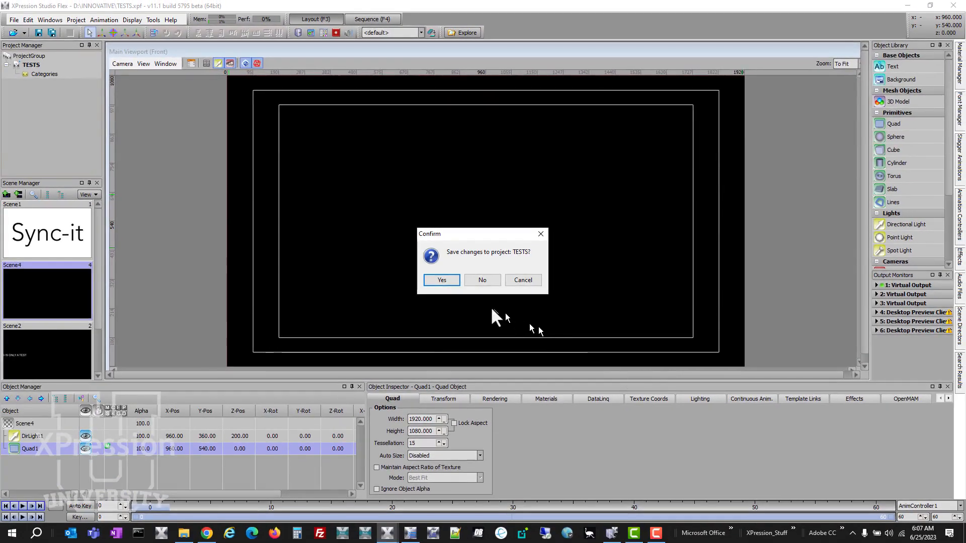
{"action": "left_click", "coordinate": [481, 280]}
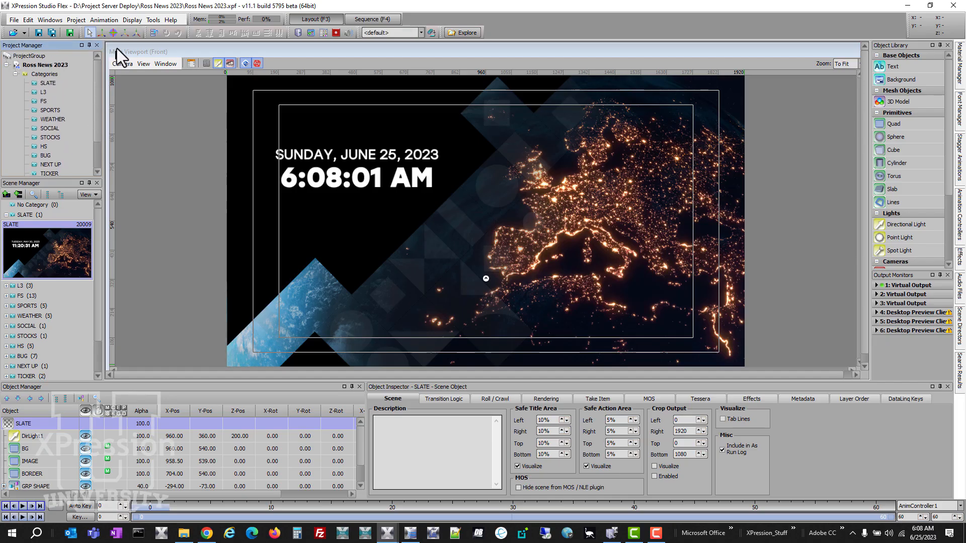
Try to publish the opened project to the HUB PROJECT SERVER, logging on as the new user
{"action": "left_click", "coordinate": [14, 20]}
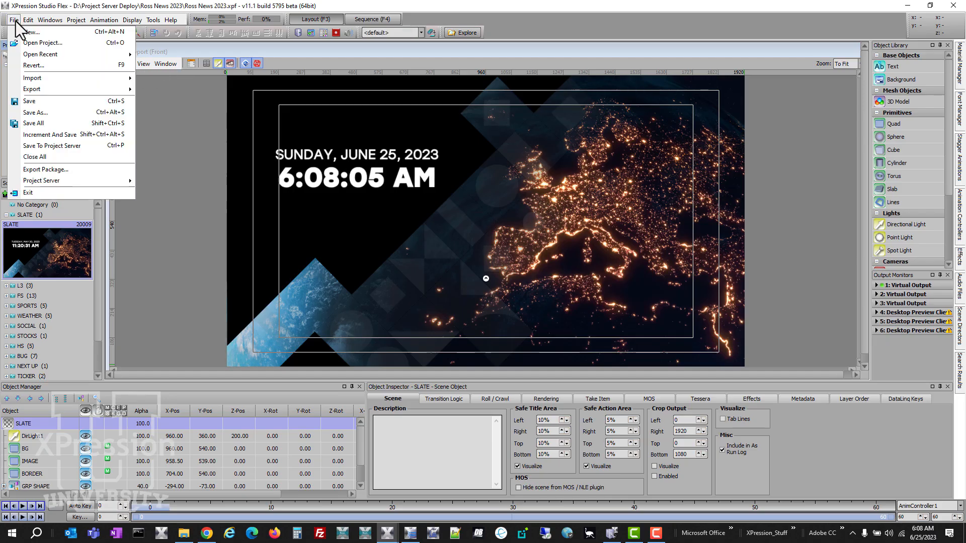
{"action": "mouse_move", "coordinate": [62, 181]}
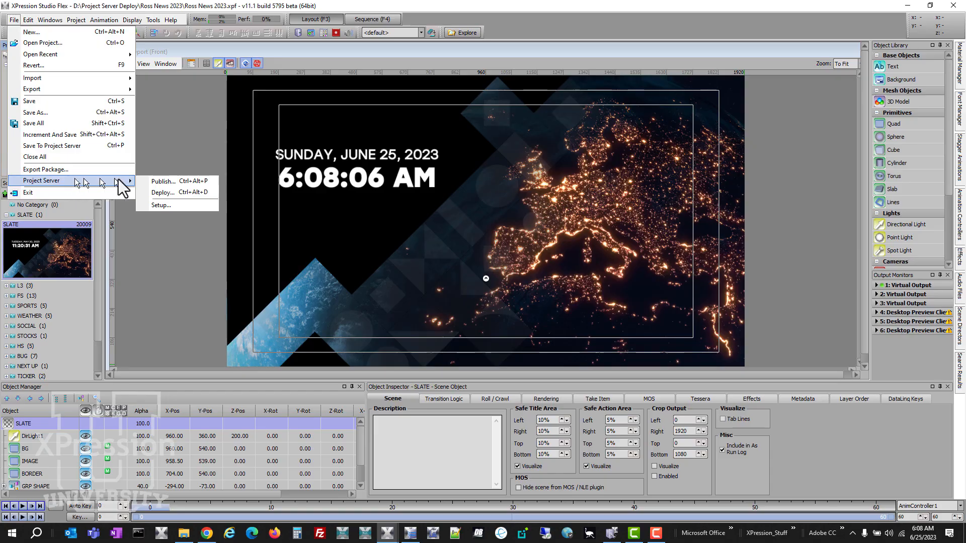
{"action": "left_click", "coordinate": [177, 183]}
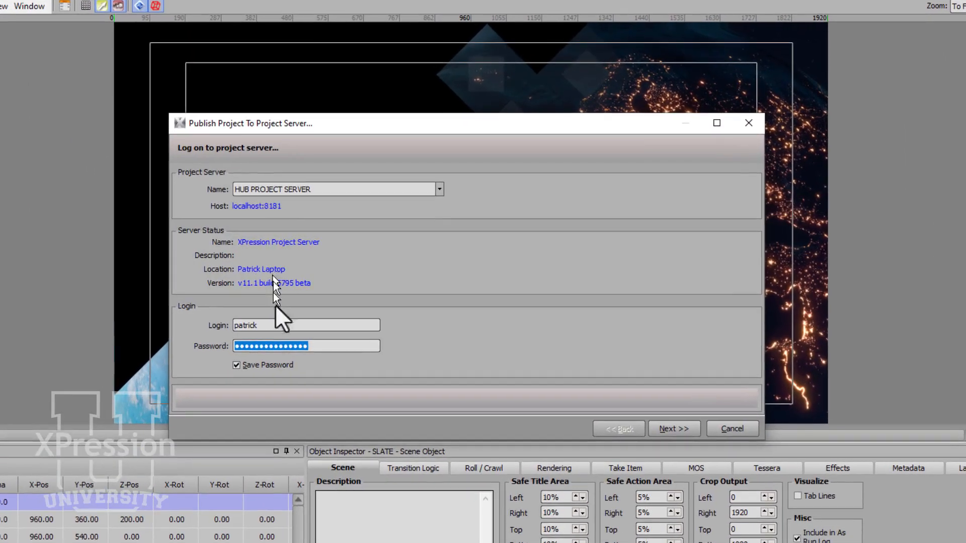
{"action": "left_click", "coordinate": [682, 430]}
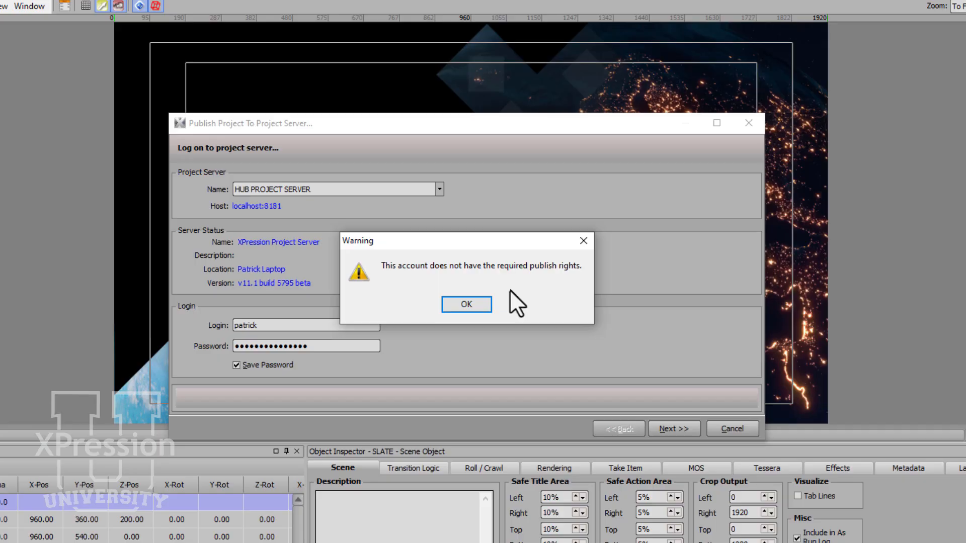
{"action": "left_click", "coordinate": [470, 305]}
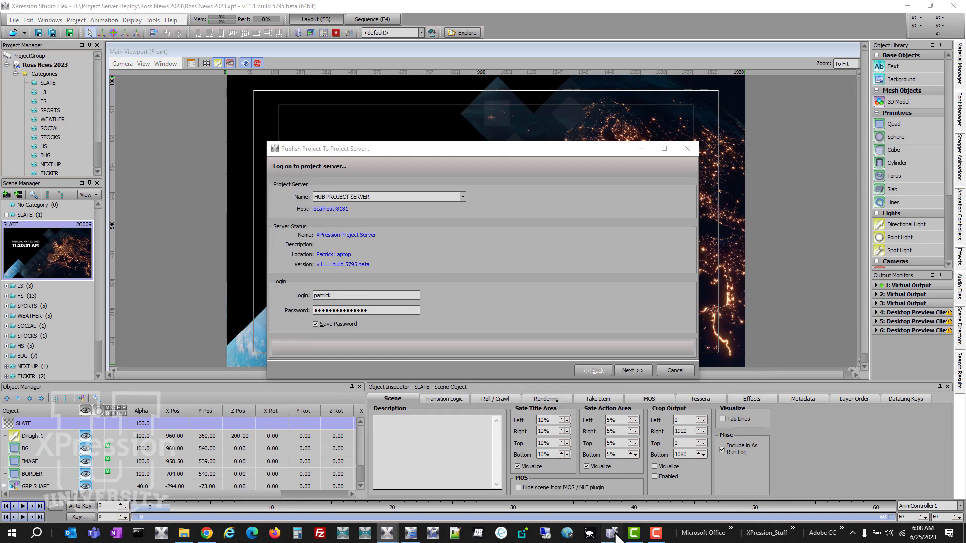
In the Project Server Manager, edit the new user role to add the Publish Projects right
{"action": "left_click", "coordinate": [614, 534]}
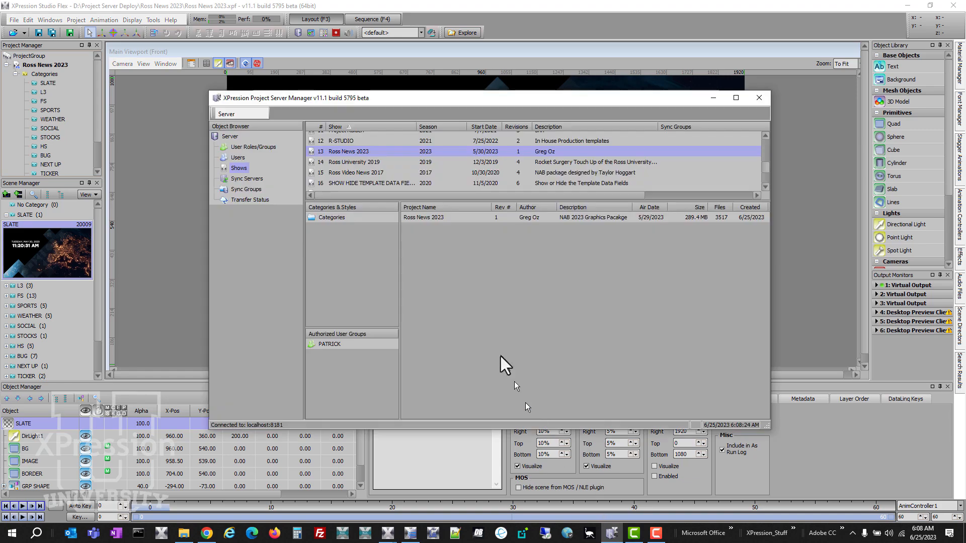
{"action": "left_click", "coordinate": [253, 147]}
{"action": "left_click", "coordinate": [339, 242]}
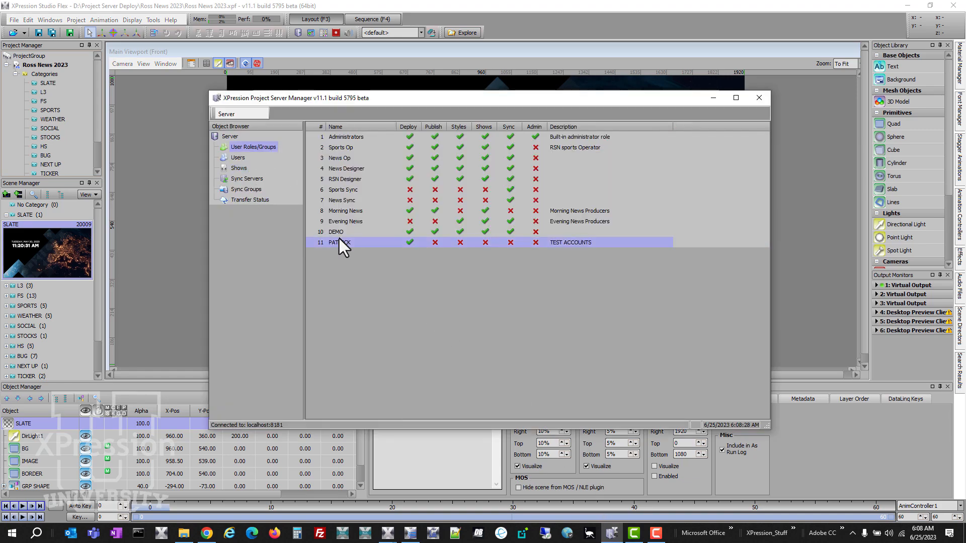
{"action": "right_click", "coordinate": [338, 240]}
{"action": "left_click", "coordinate": [351, 259]}
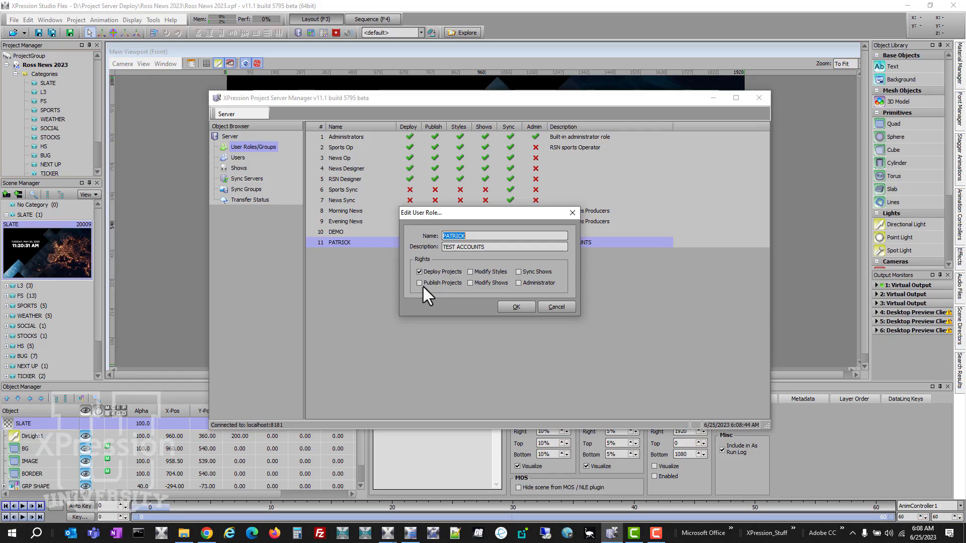
{"action": "left_click", "coordinate": [423, 286]}
{"action": "left_click", "coordinate": [513, 309]}
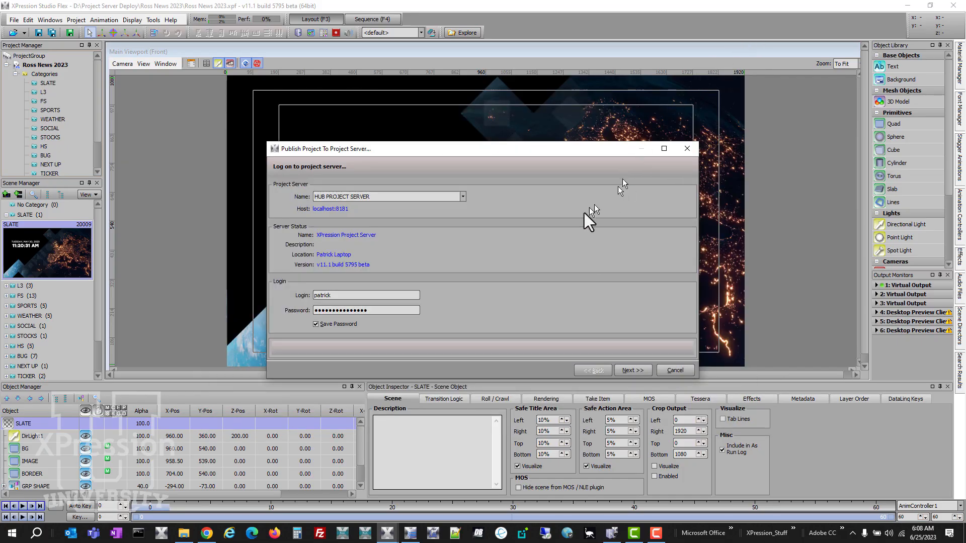
Log on to the project server again and select the Ross News 2023 show for publishing
{"action": "left_click", "coordinate": [632, 369]}
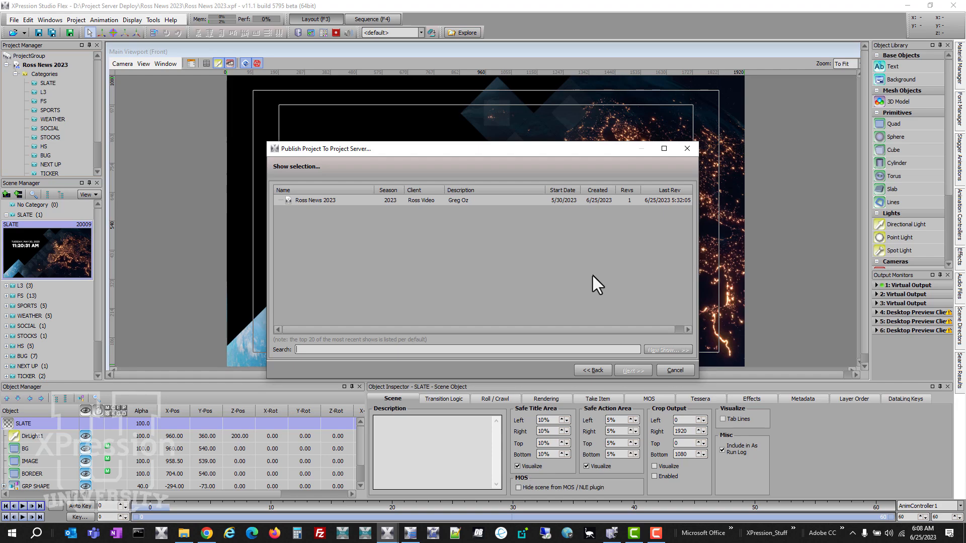
{"action": "left_click", "coordinate": [439, 201]}
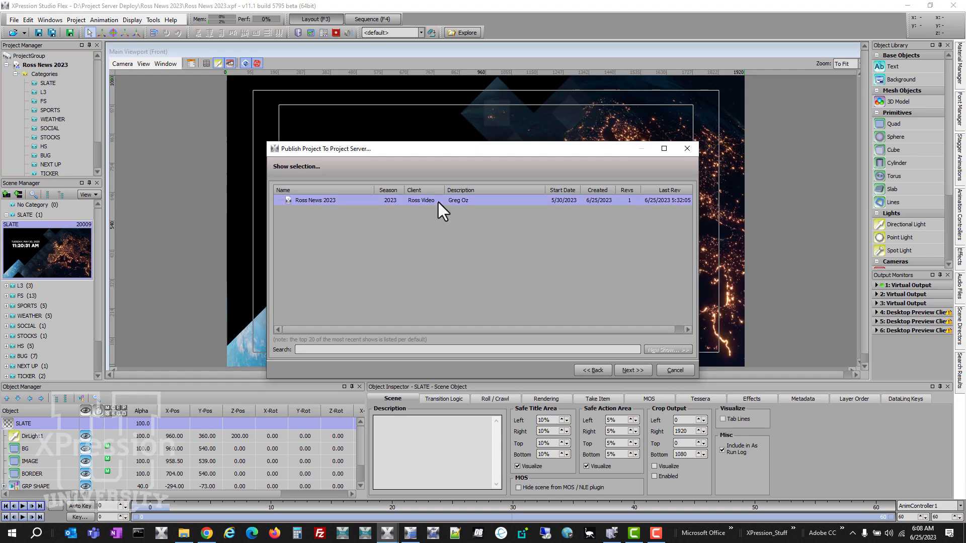